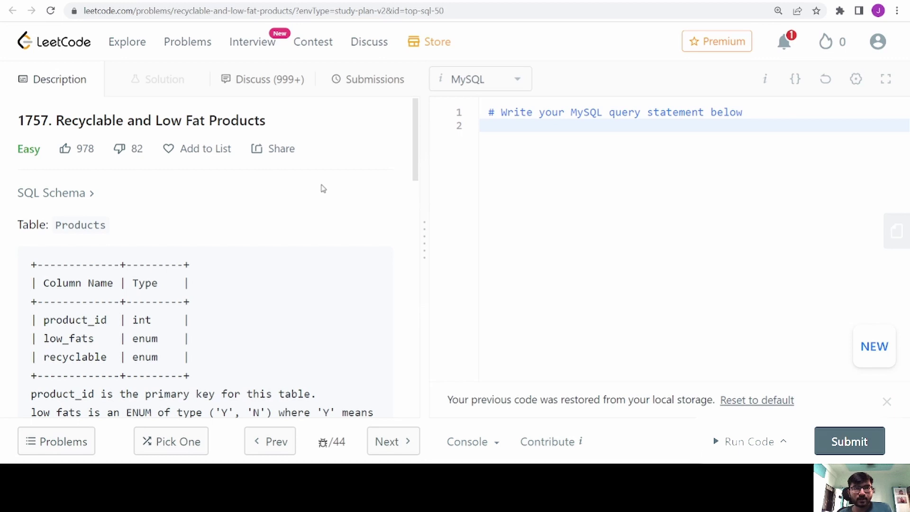
{"action": "scroll", "coordinate": [265, 219], "scroll_direction": "down", "scroll_amount": 1}
{"action": "scroll", "coordinate": [218, 225], "scroll_direction": "down", "scroll_amount": 1}
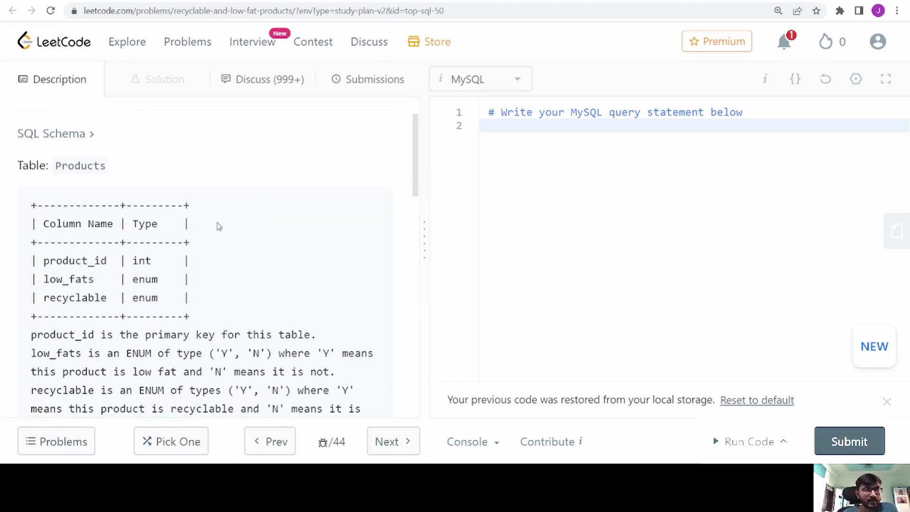
{"action": "scroll", "coordinate": [176, 220], "scroll_direction": "down", "scroll_amount": 2}
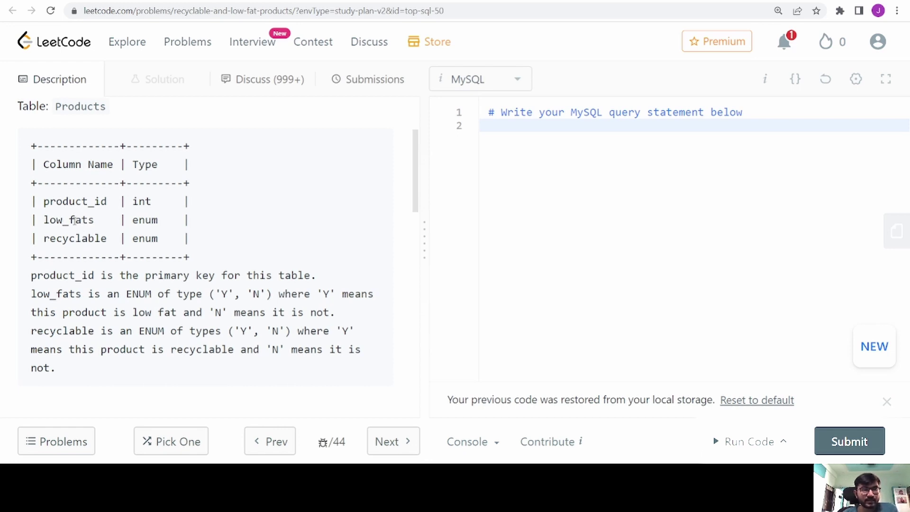
{"action": "scroll", "coordinate": [121, 220], "scroll_direction": "down", "scroll_amount": 1}
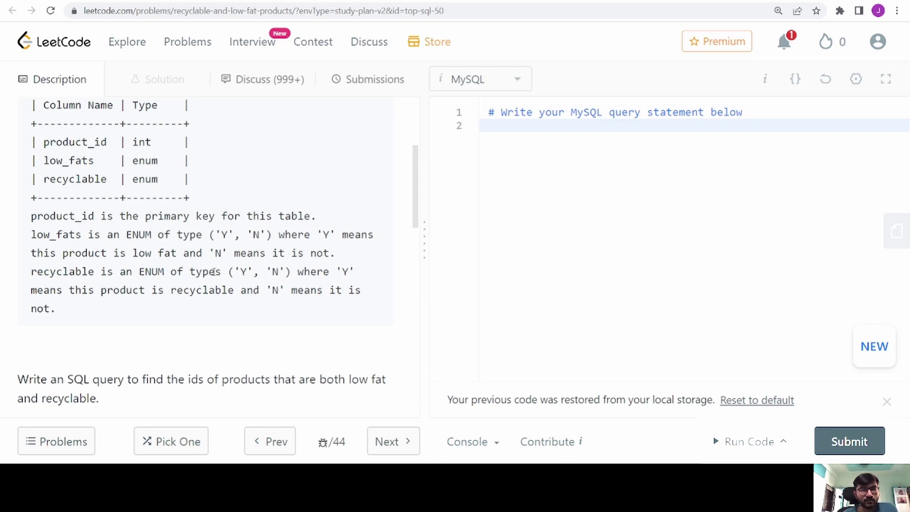
{"action": "scroll", "coordinate": [173, 278], "scroll_direction": "down", "scroll_amount": 1}
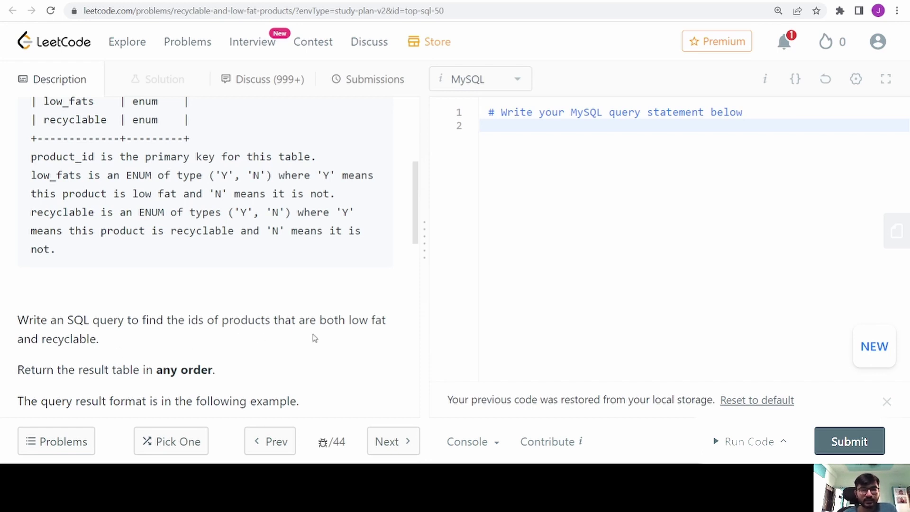
{"action": "scroll", "coordinate": [27, 327], "scroll_direction": "down", "scroll_amount": 1}
{"action": "scroll", "coordinate": [26, 327], "scroll_direction": "down", "scroll_amount": 1}
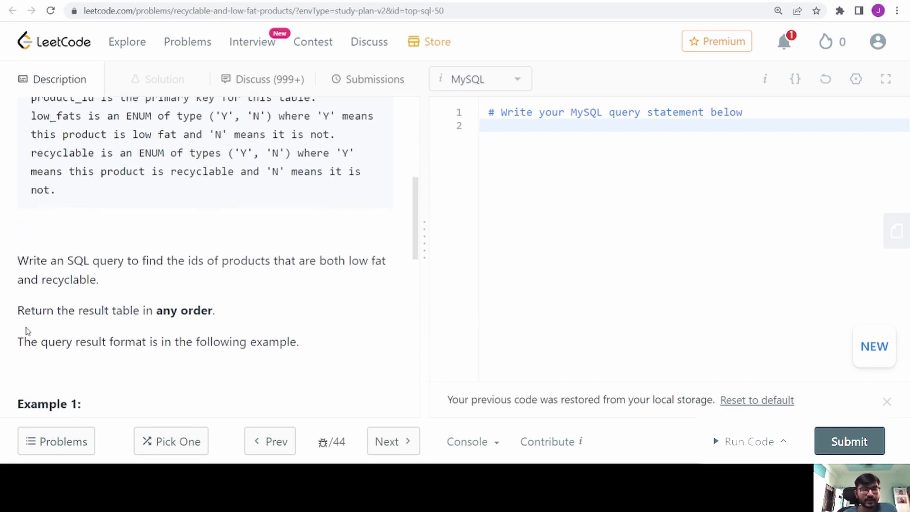
{"action": "scroll", "coordinate": [199, 311], "scroll_direction": "down", "scroll_amount": 1}
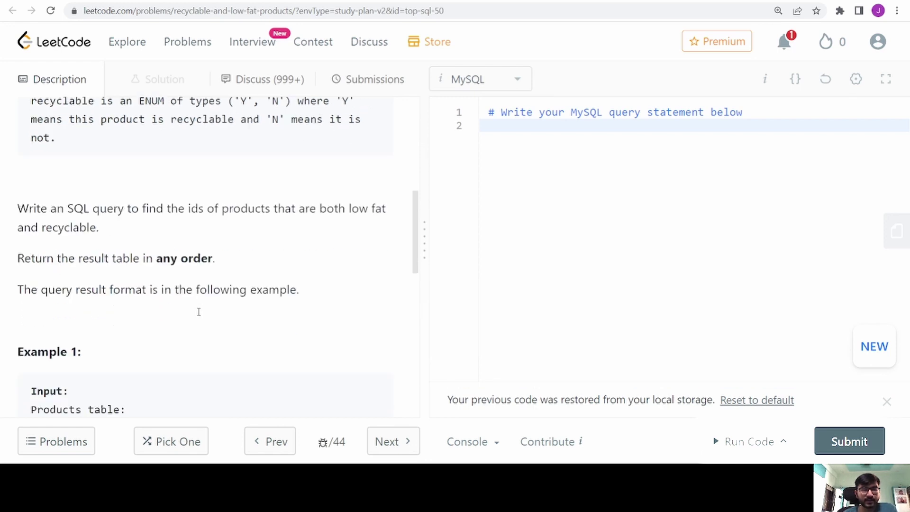
{"action": "scroll", "coordinate": [200, 313], "scroll_direction": "down", "scroll_amount": 1}
{"action": "scroll", "coordinate": [200, 315], "scroll_direction": "down", "scroll_amount": 2}
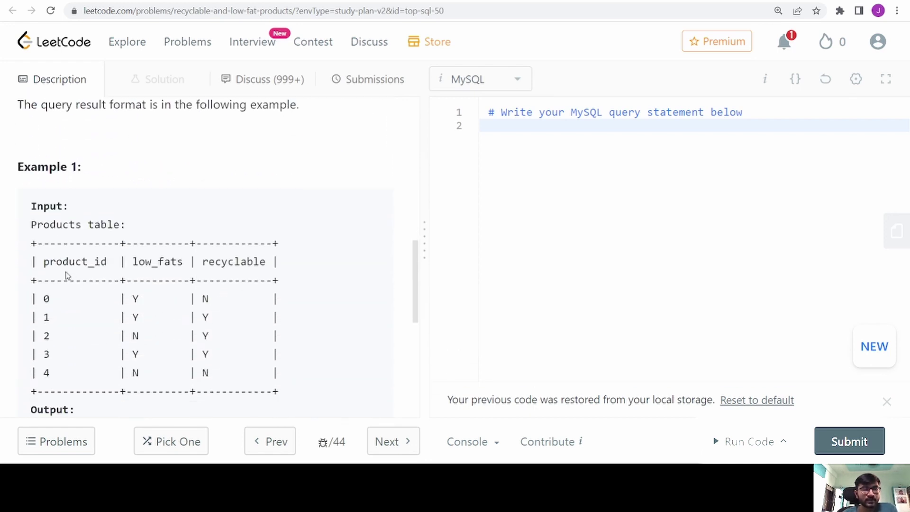
{"action": "scroll", "coordinate": [33, 257], "scroll_direction": "down", "scroll_amount": 1}
{"action": "scroll", "coordinate": [34, 256], "scroll_direction": "down", "scroll_amount": 1}
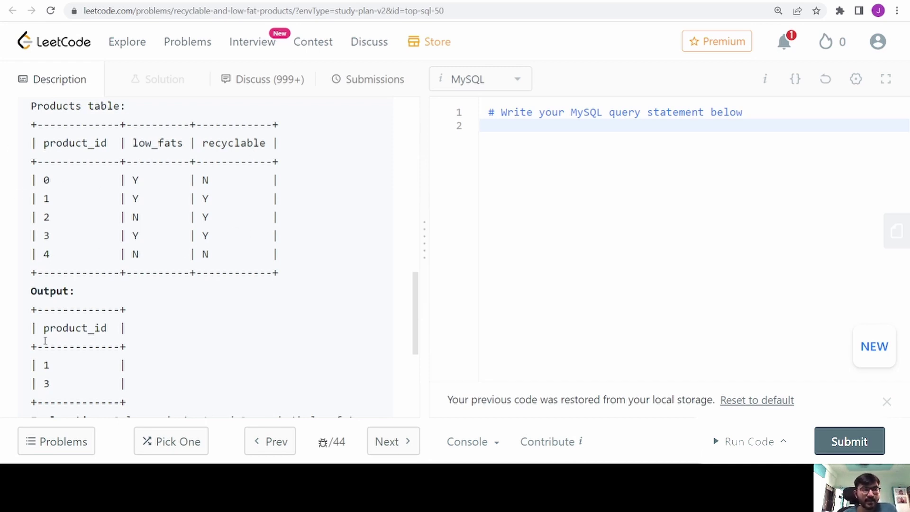
Highlight the example's expected ids 1 and 3 and their 'Y' low_fats and recyclable values
{"action": "left_click_drag", "start_coordinate": [46, 364], "coordinate": [73, 378]}
{"action": "left_click", "coordinate": [73, 378]}
{"action": "double_click", "coordinate": [129, 198]}
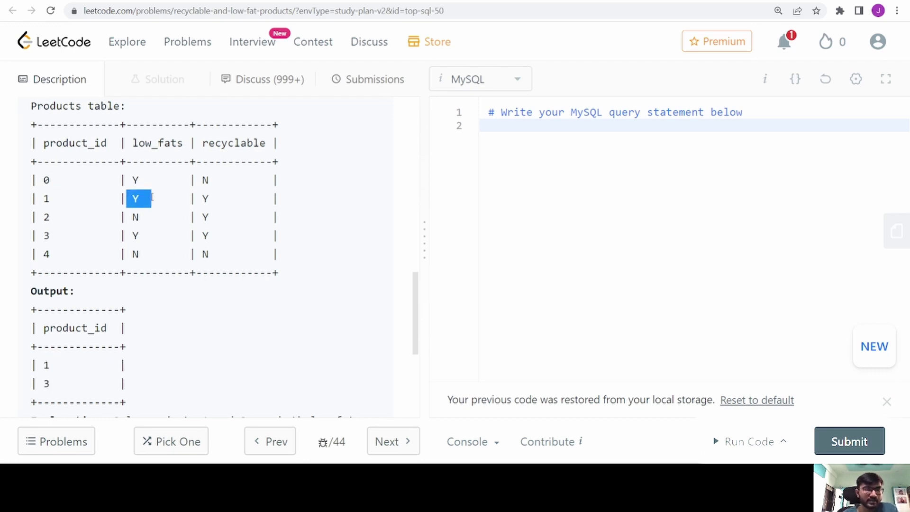
{"action": "double_click", "coordinate": [207, 199]}
{"action": "left_click_drag", "start_coordinate": [125, 236], "coordinate": [226, 238]}
{"action": "scroll", "coordinate": [227, 237], "scroll_direction": "down", "scroll_amount": 1}
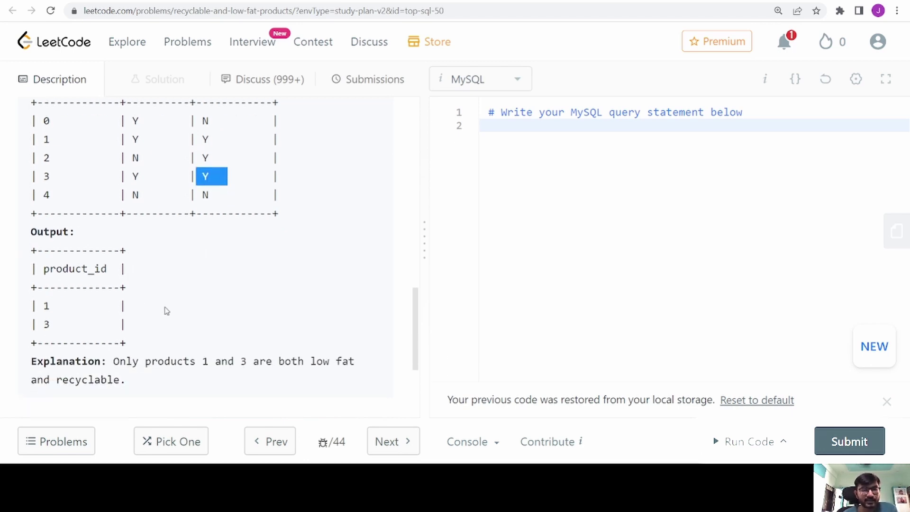
Enter SELECT product_id FROM products WHERE low_fats='Y' AND recyclable='Y'; with typo fixes
{"action": "left_click", "coordinate": [574, 148]}
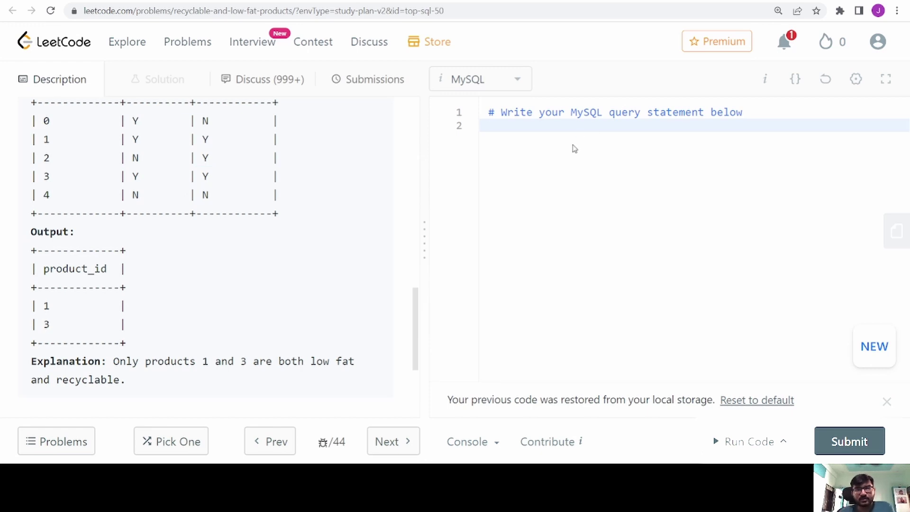
{"action": "key", "text": "Return"}
{"action": "type", "text": "selec"}
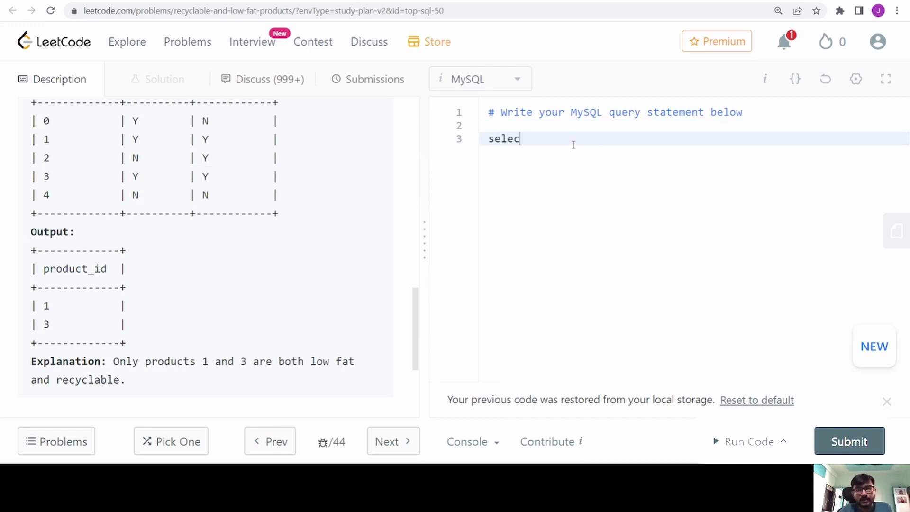
{"action": "type", "text": "t product_o"}
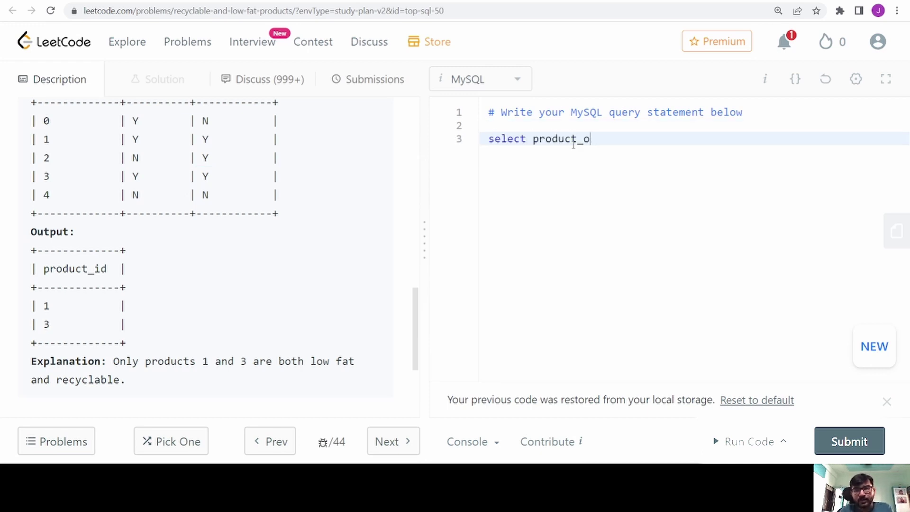
{"action": "key", "text": "BackSpace"}
{"action": "type", "text": "id from"}
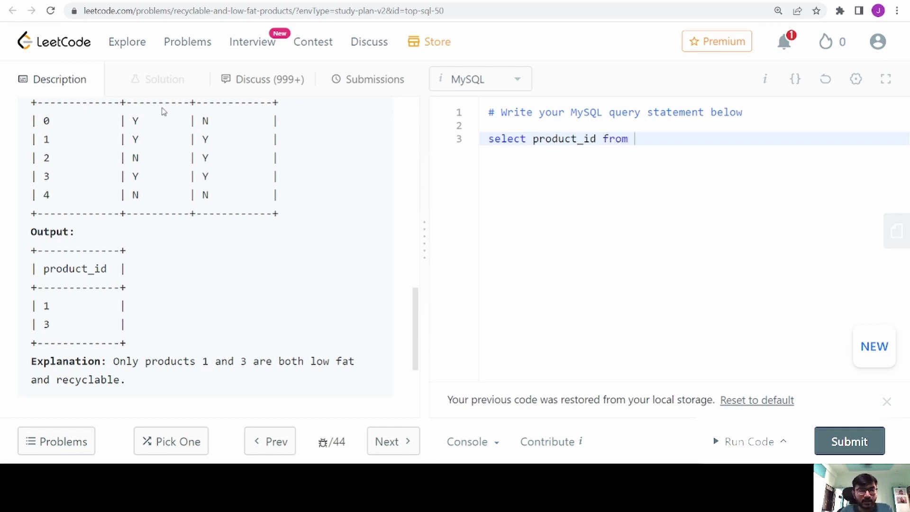
{"action": "scroll", "coordinate": [179, 203], "scroll_direction": "up", "scroll_amount": 5}
{"action": "scroll", "coordinate": [244, 238], "scroll_direction": "up", "scroll_amount": 2}
{"action": "scroll", "coordinate": [244, 230], "scroll_direction": "up", "scroll_amount": 3}
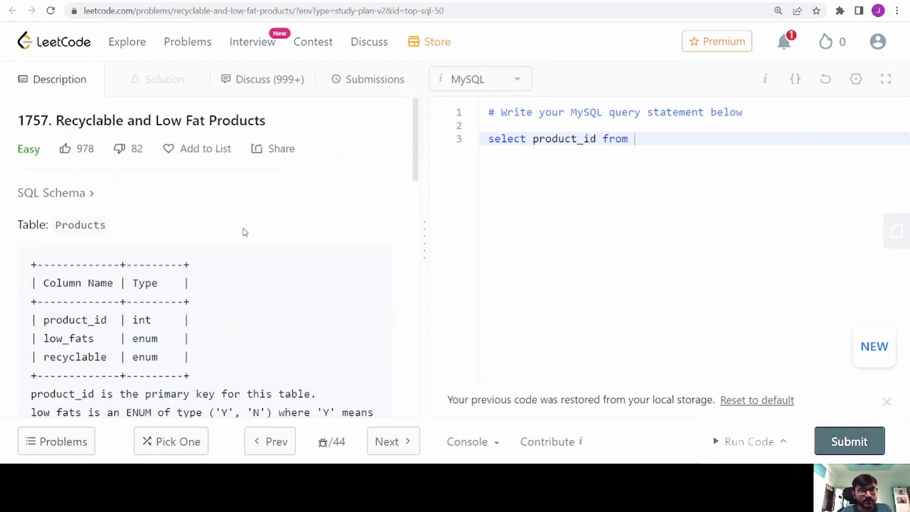
{"action": "scroll", "coordinate": [244, 234], "scroll_direction": "down", "scroll_amount": 3}
{"action": "type", "text": "products"}
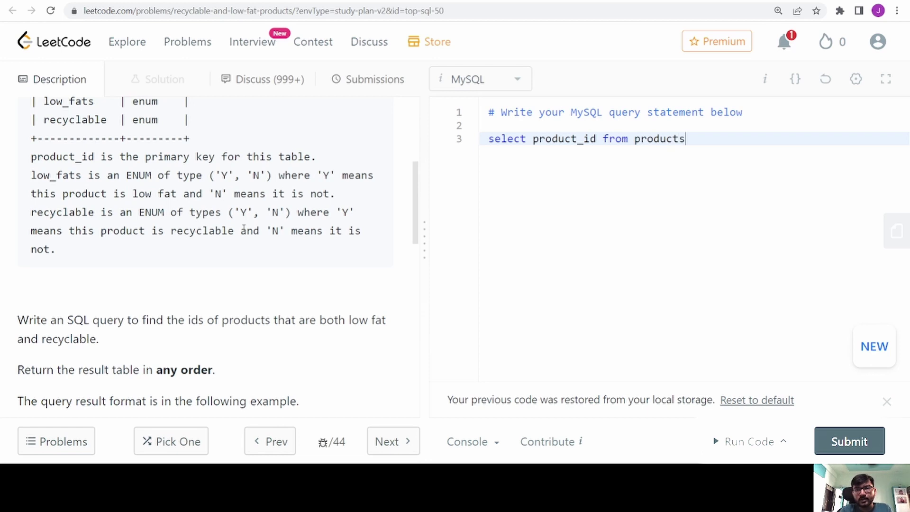
{"action": "key", "text": "Return"}
{"action": "type", "text": "where "}
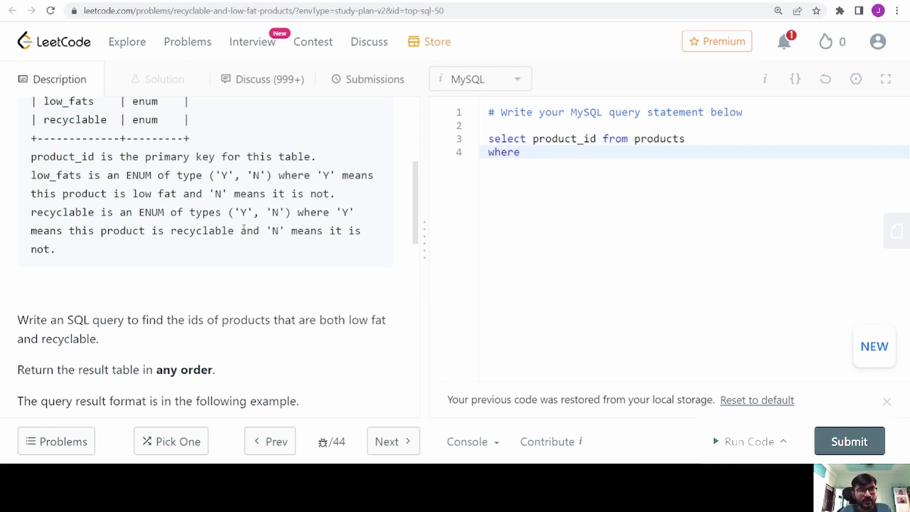
{"action": "type", "text": "low_fa"}
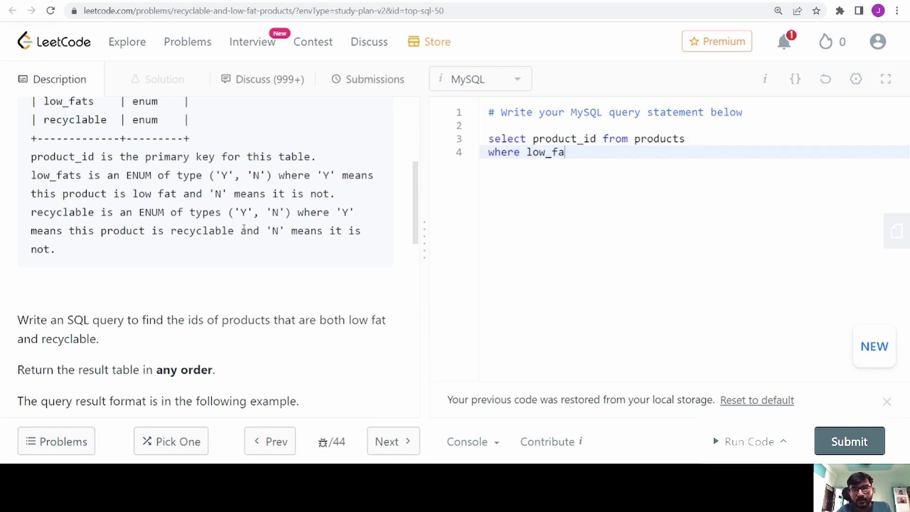
{"action": "type", "text": "ts='Y' "}
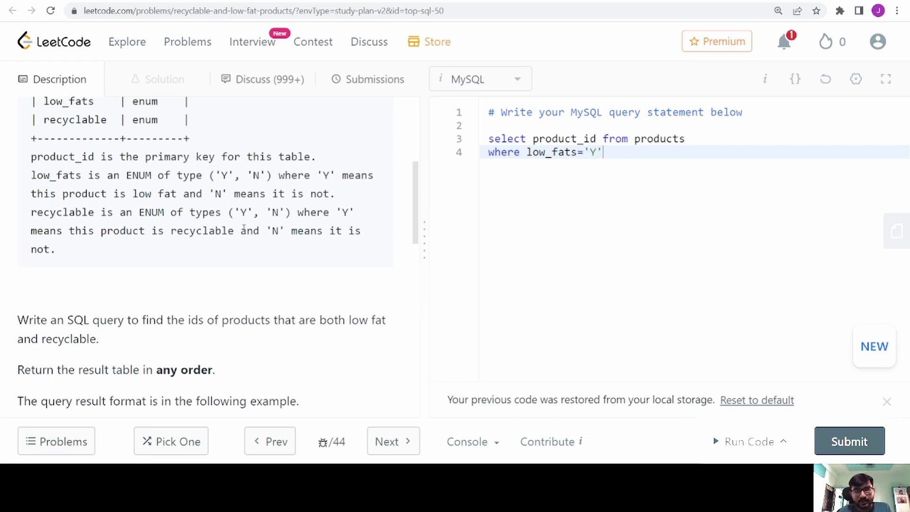
{"action": "type", "text": "and"}
{"action": "key", "text": "BackSpace"}
{"action": "key", "text": "BackSpace"}
{"action": "type", "text": "n"}
{"action": "key", "text": "BackSpace"}
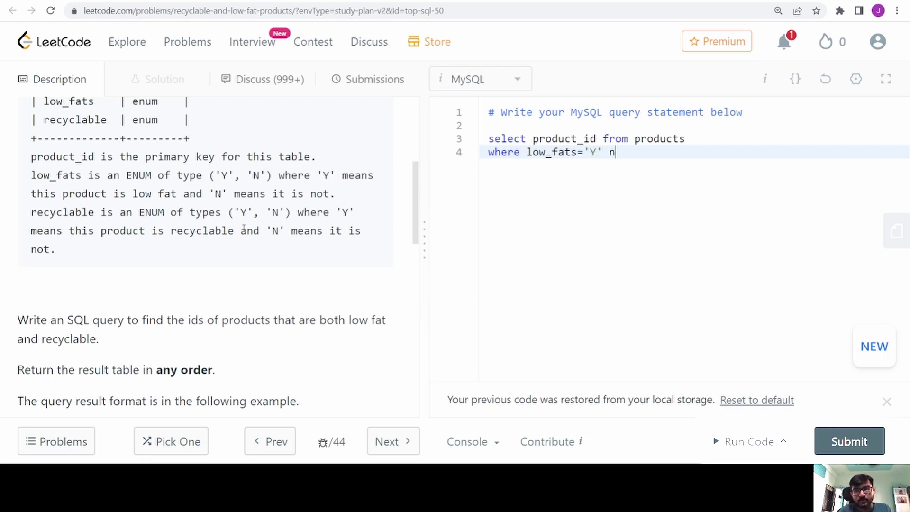
{"action": "key", "text": "BackSpace"}
{"action": "type", "text": "and recyc"}
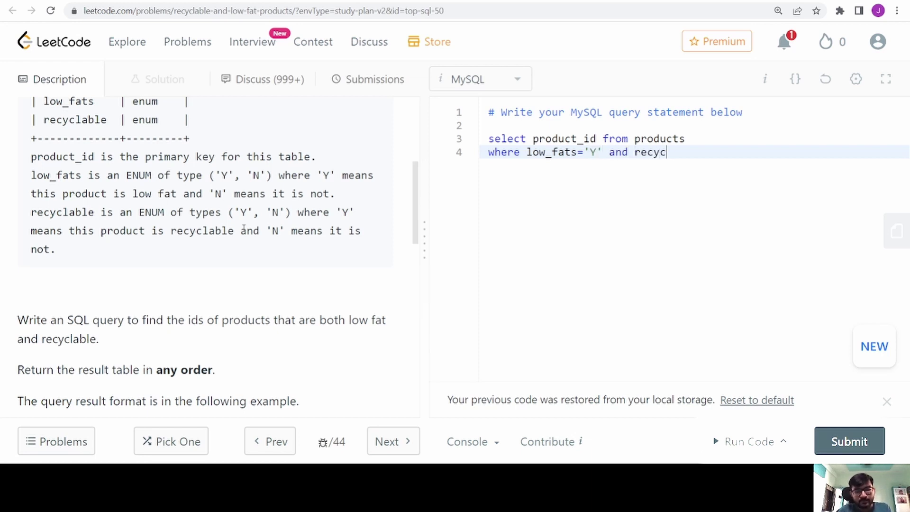
{"action": "type", "text": "lable='"}
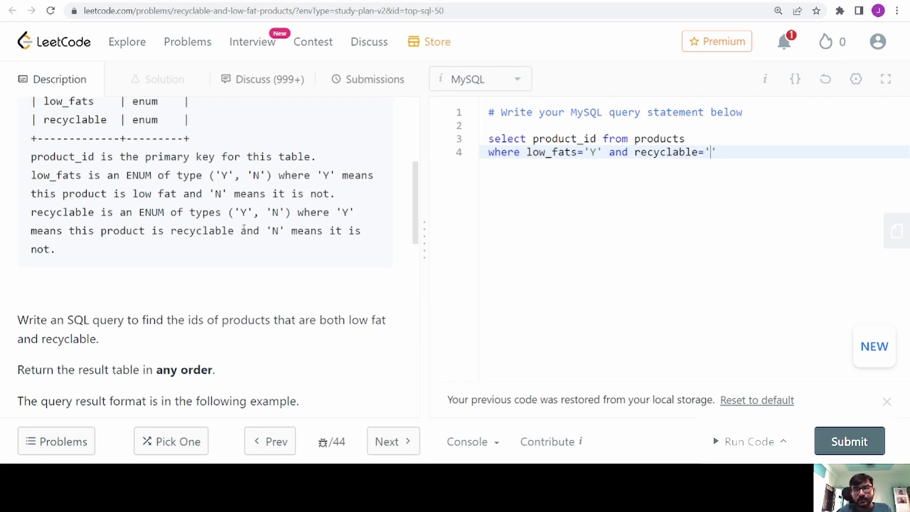
{"action": "type", "text": "y"}
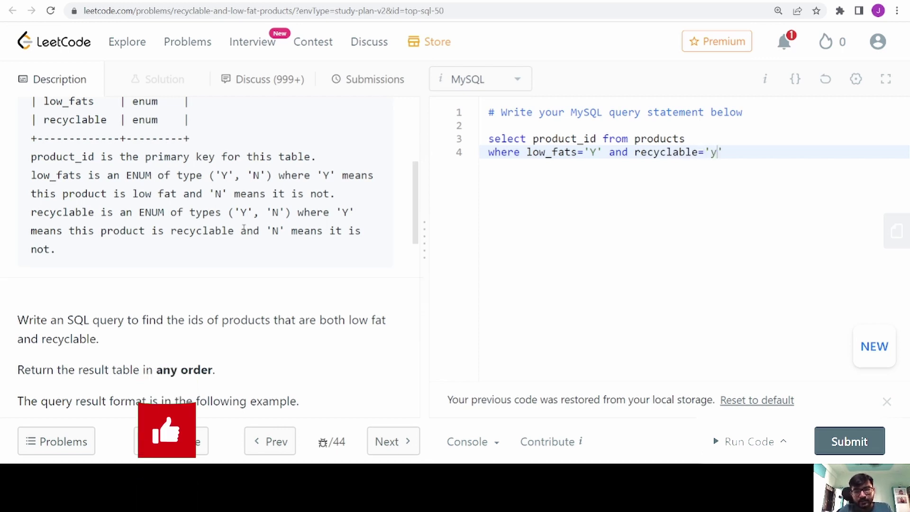
{"action": "key", "text": "BackSpace"}
{"action": "type", "text": "Y';"}
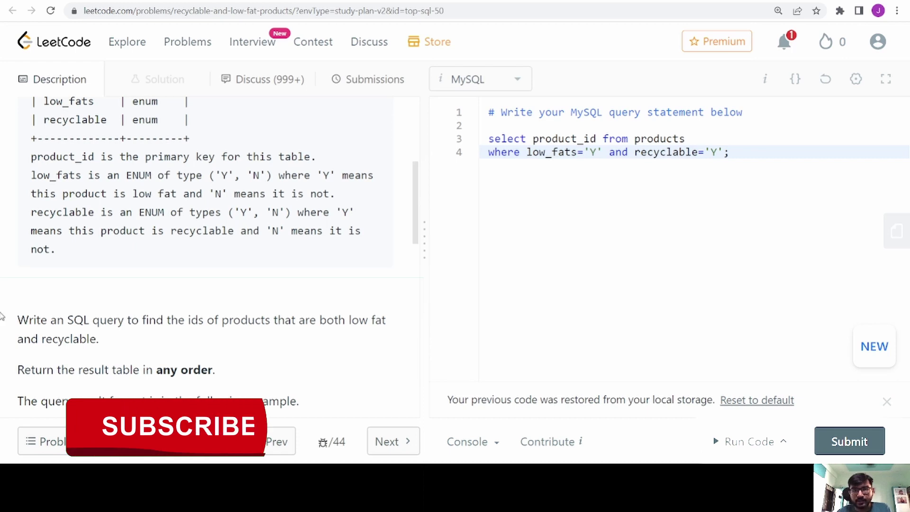
{"action": "scroll", "coordinate": [115, 390], "scroll_direction": "down", "scroll_amount": 2}
Run the query on the example test case, then submit the solution for judging
{"action": "left_click", "coordinate": [749, 442]}
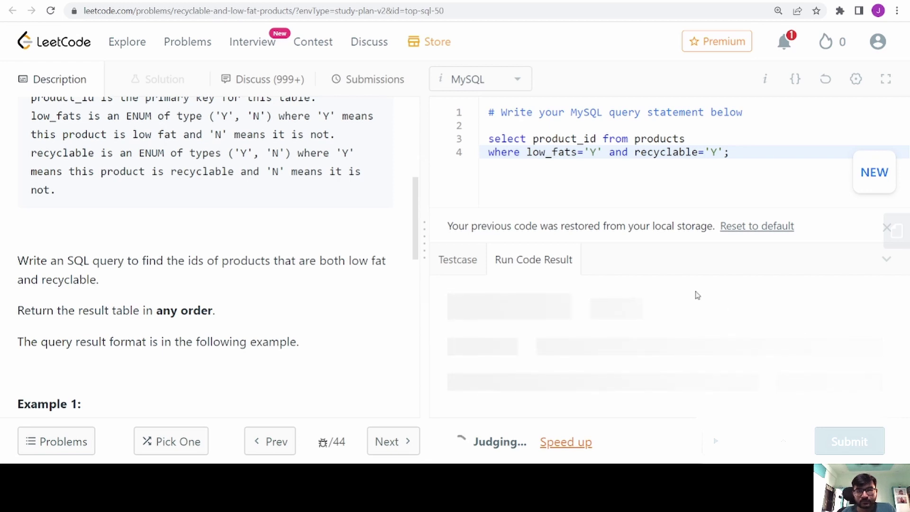
{"action": "scroll", "coordinate": [721, 286], "scroll_direction": "down", "scroll_amount": 2}
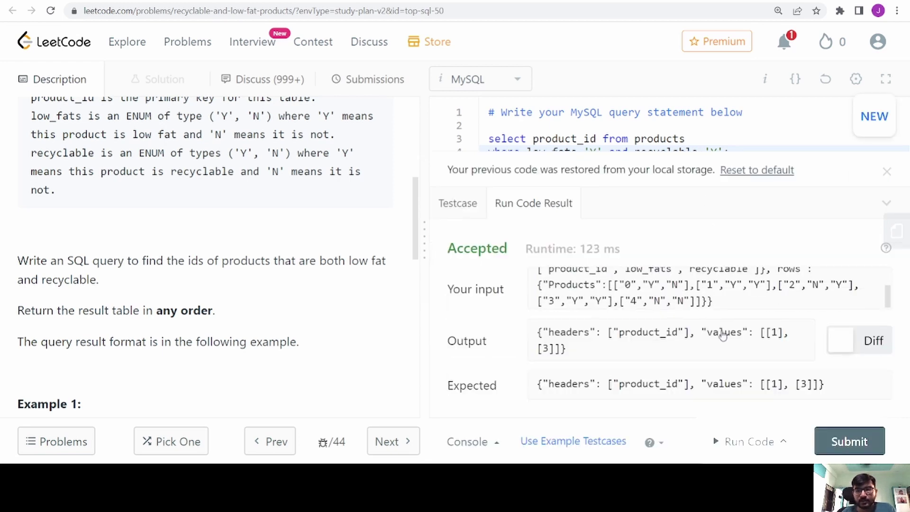
{"action": "left_click", "coordinate": [849, 441]}
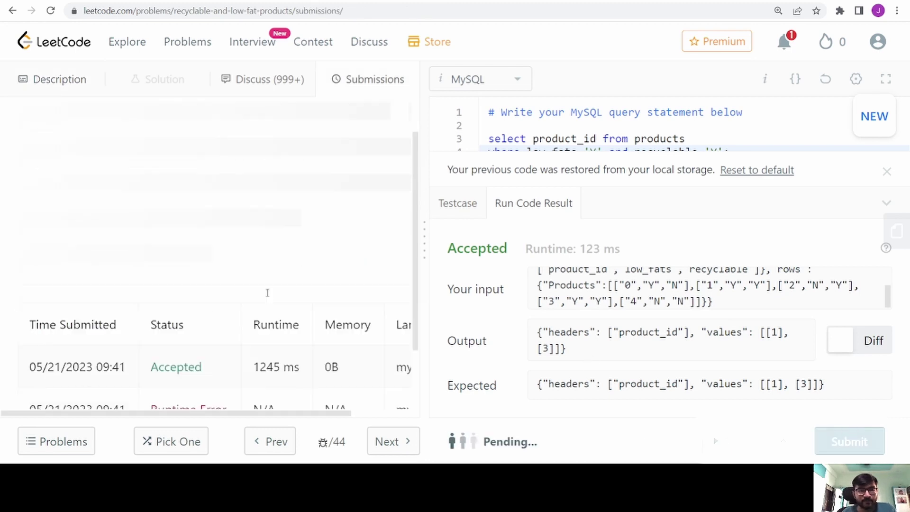